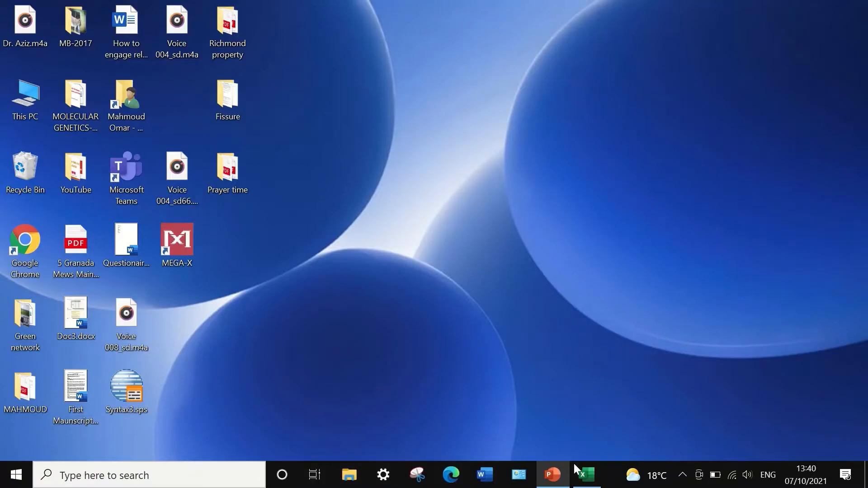
- Switch to the Reliability test.xlsx workbook in Excel and enter the heading "Total Score" in cell Q1
left_click(584, 473)
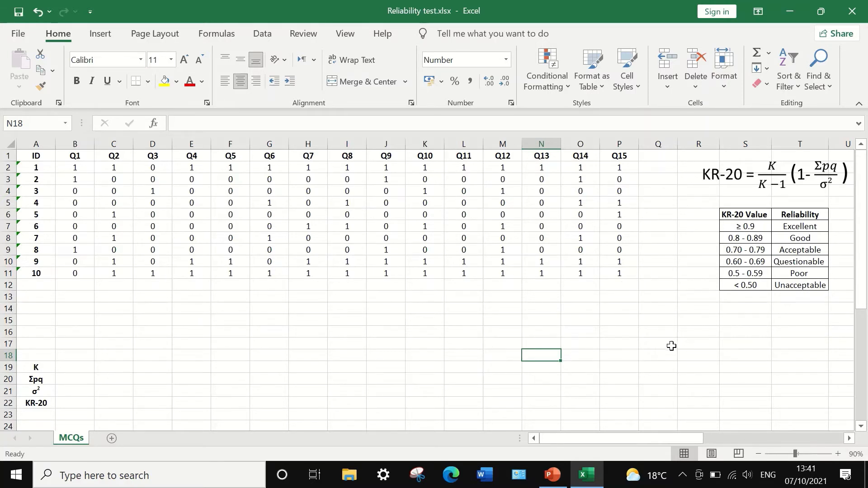
left_click(657, 157)
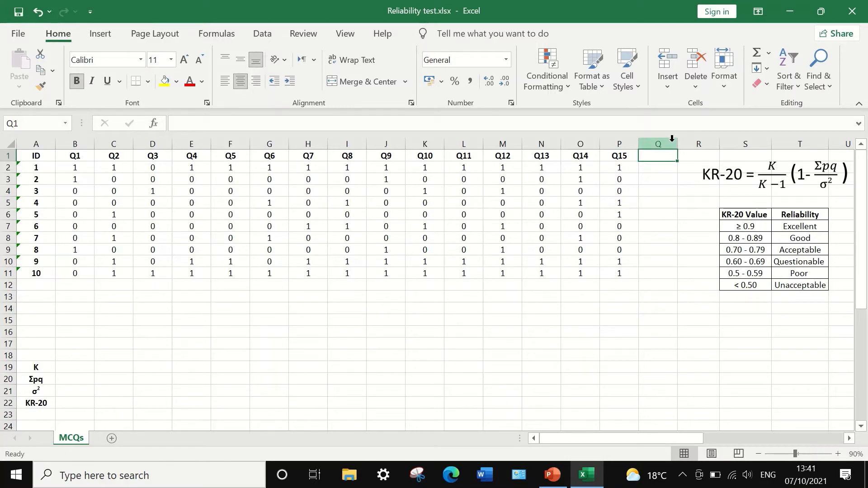
type("Total S")
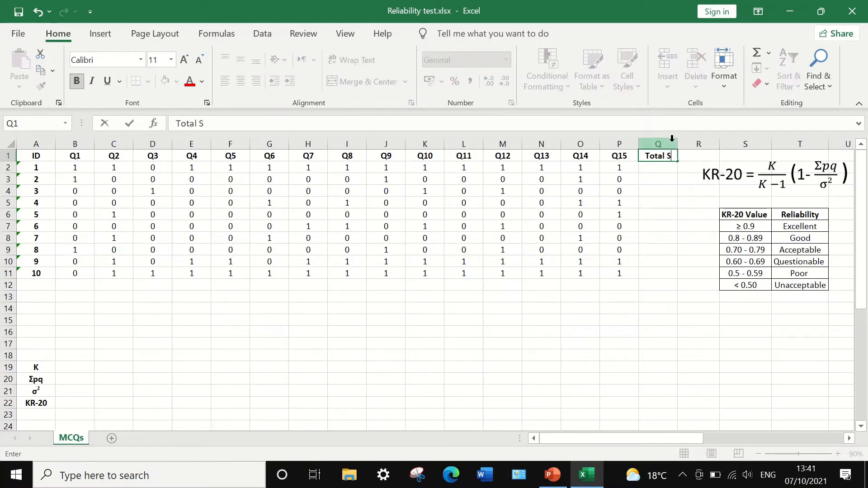
type("core")
- Total the Q1 to Q15 answers in Q2 with =SUM(B2:P2) and fill the formula down to Q11
left_click(653, 167)
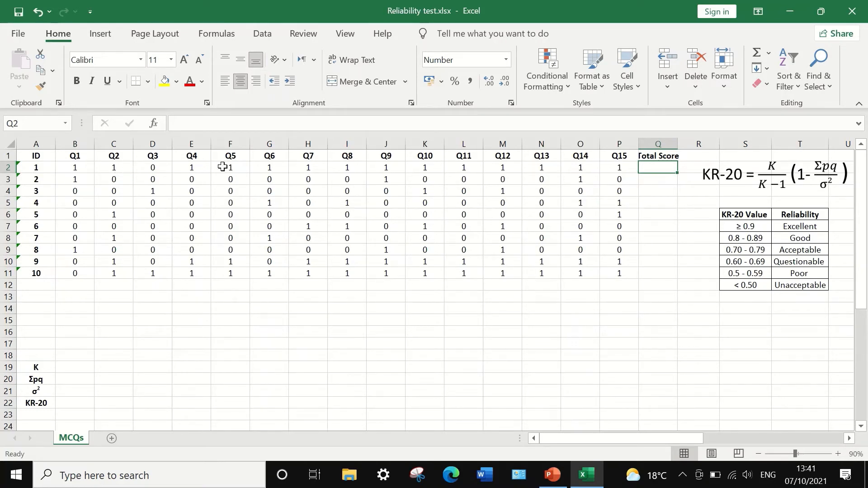
left_click(768, 54)
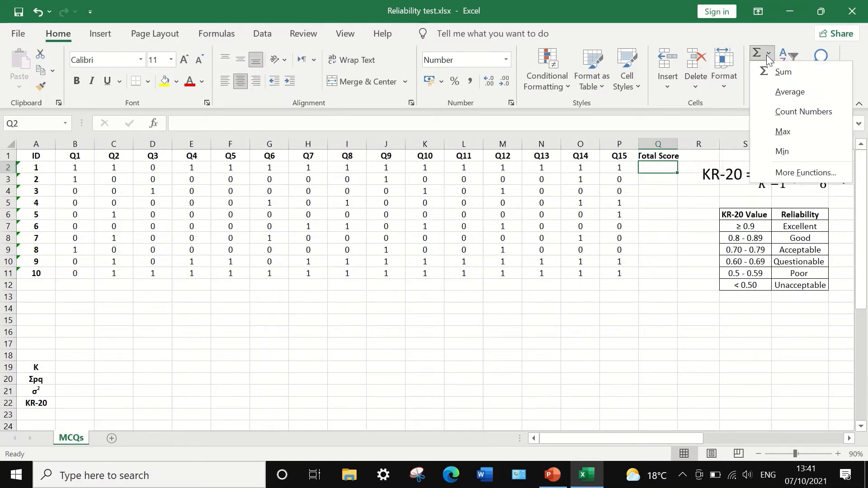
left_click(784, 72)
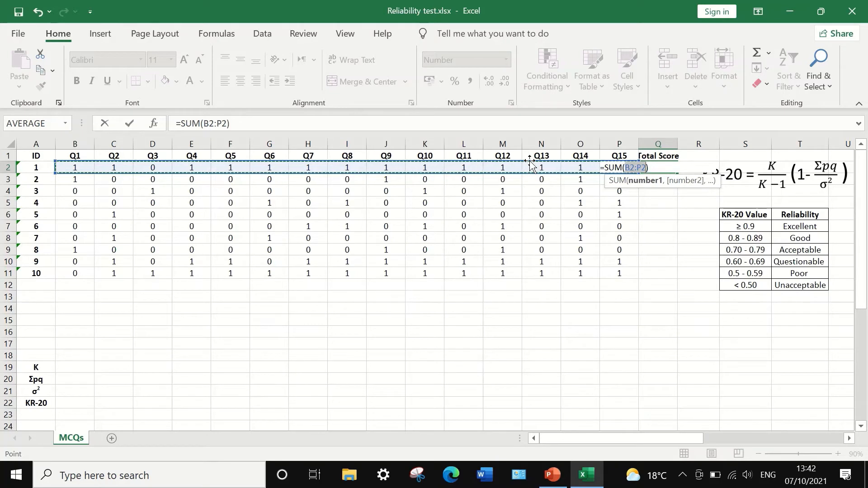
key("Return")
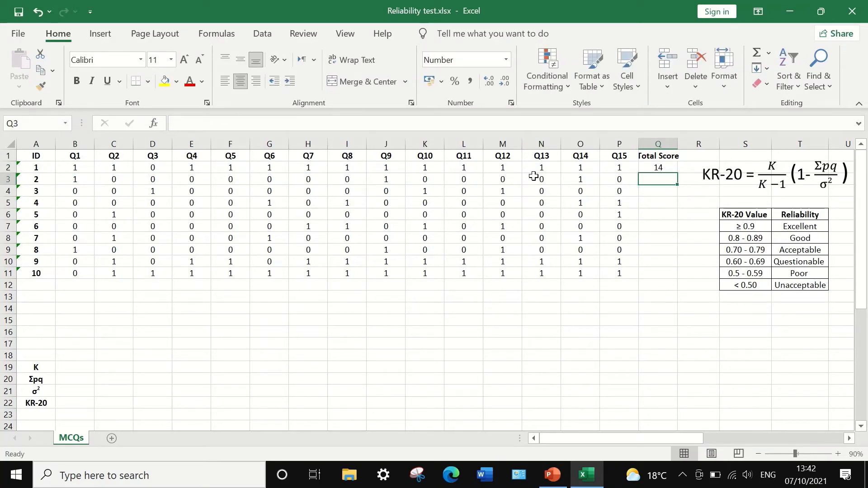
left_click(663, 168)
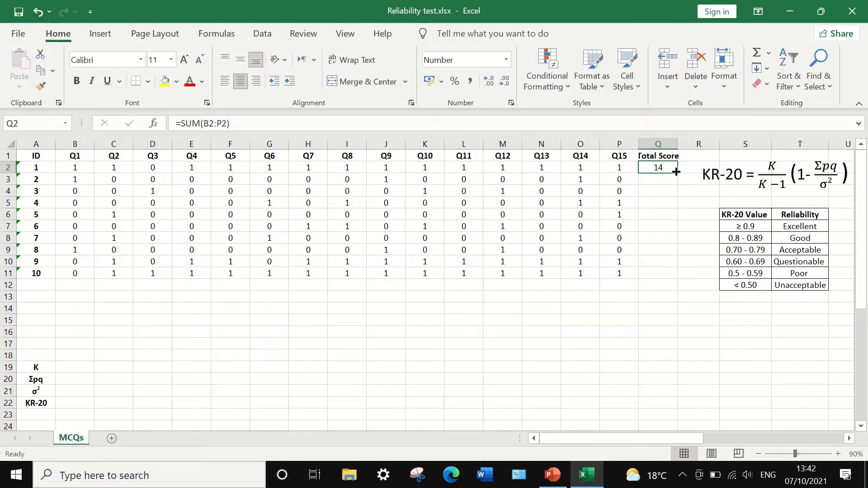
left_click_drag(676, 173, 678, 278)
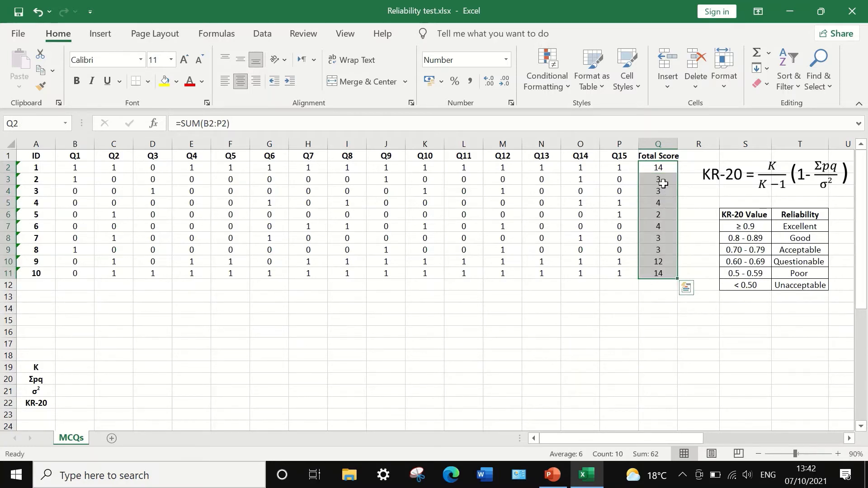
- Calculate the population variance of the total scores in Q12 using VAR.P on Q2:Q11
left_click(661, 294)
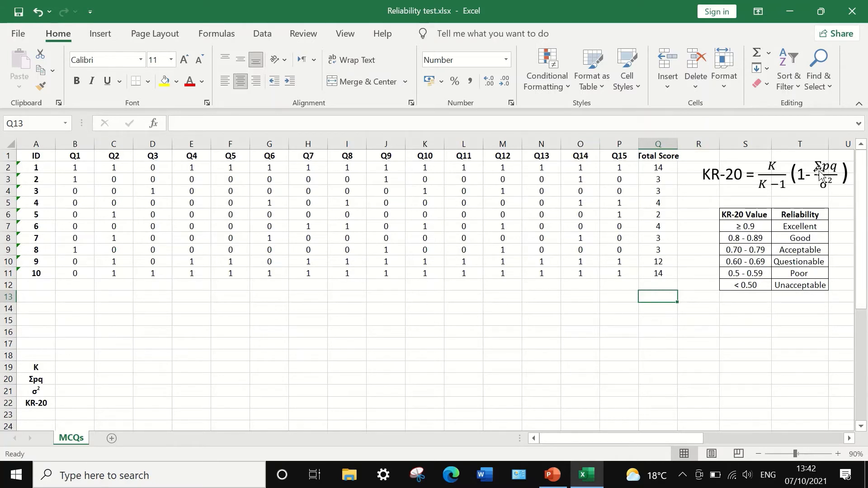
left_click(660, 283)
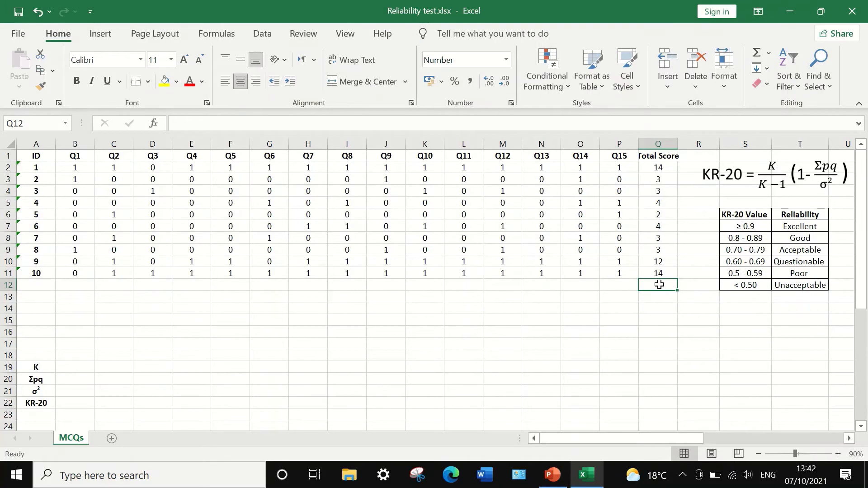
type("=")
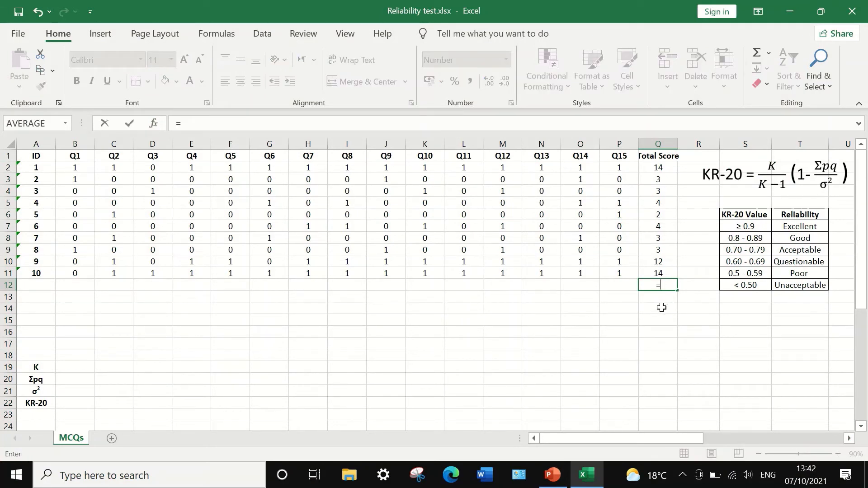
type("v")
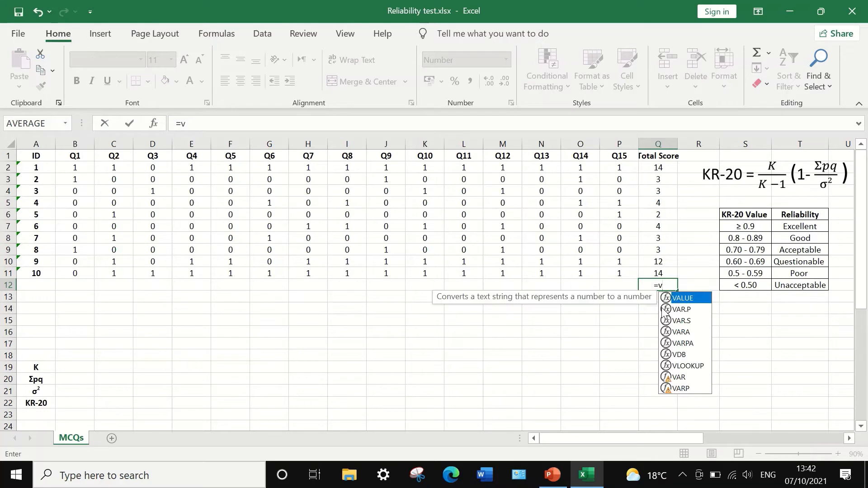
type("ar")
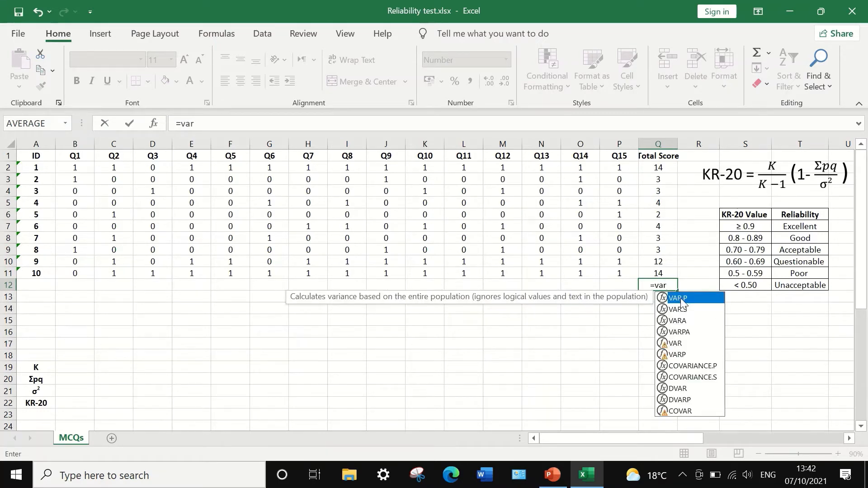
double_click(680, 297)
left_click_drag(646, 275, 642, 164)
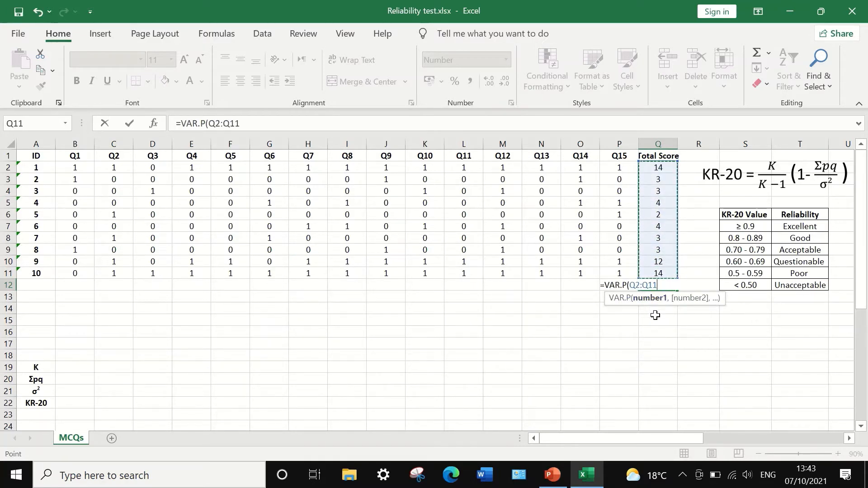
key("Return")
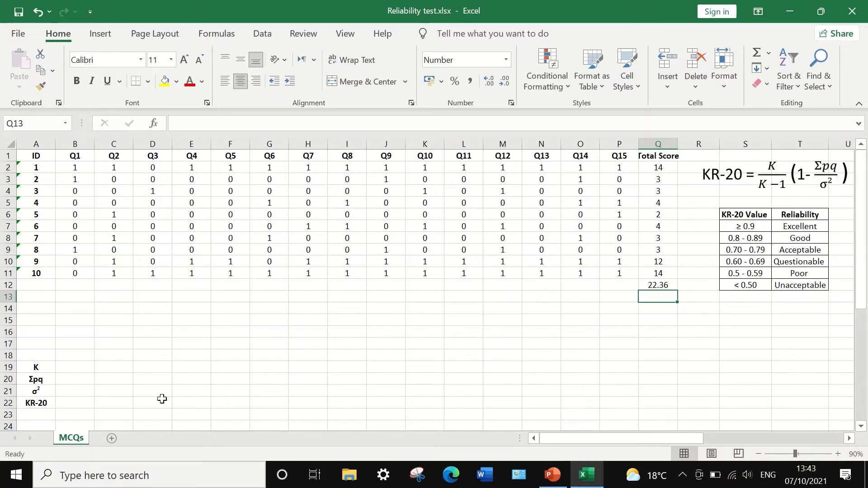
- Label A14 "p" and compute each question's average in B14:P14, starting from =AVERAGE(B2:B11) for Q1
left_click(33, 309)
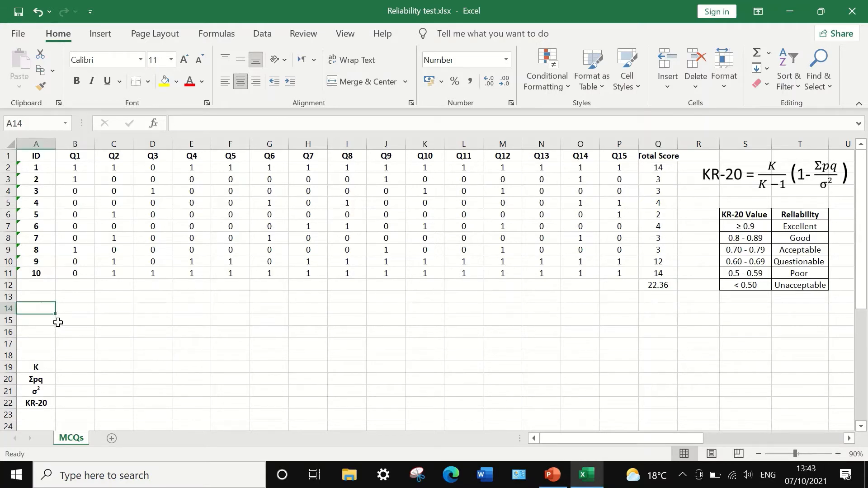
type("p")
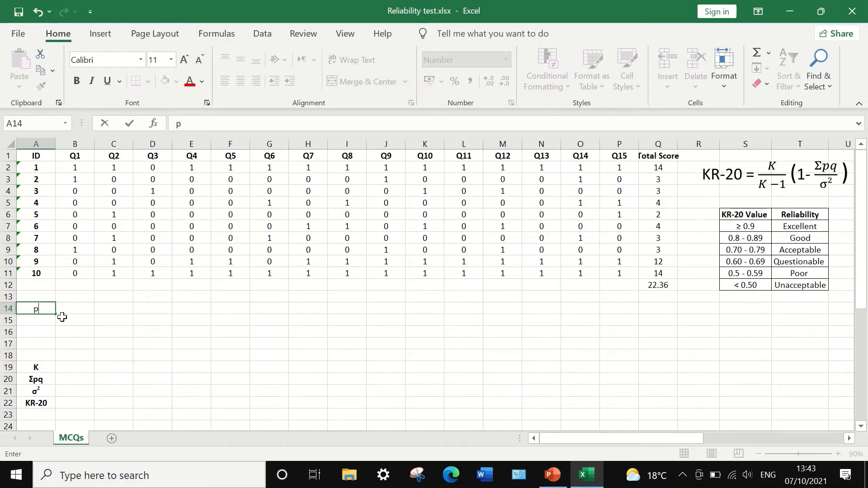
left_click(78, 309)
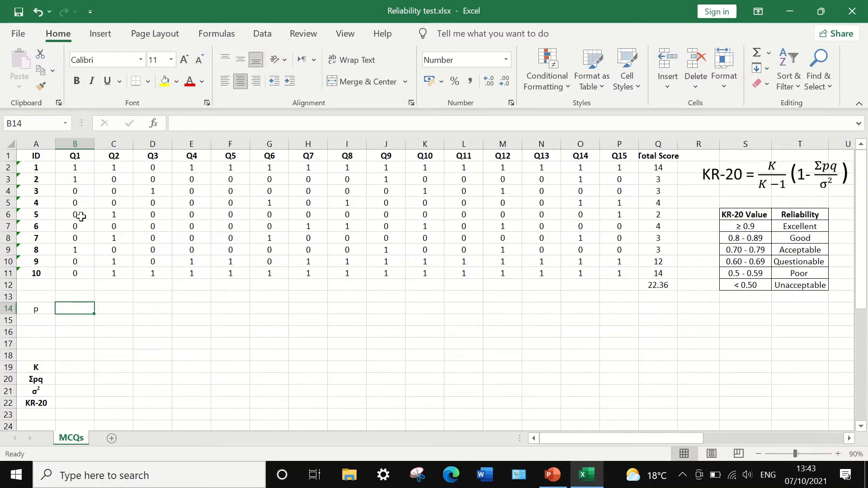
left_click(769, 55)
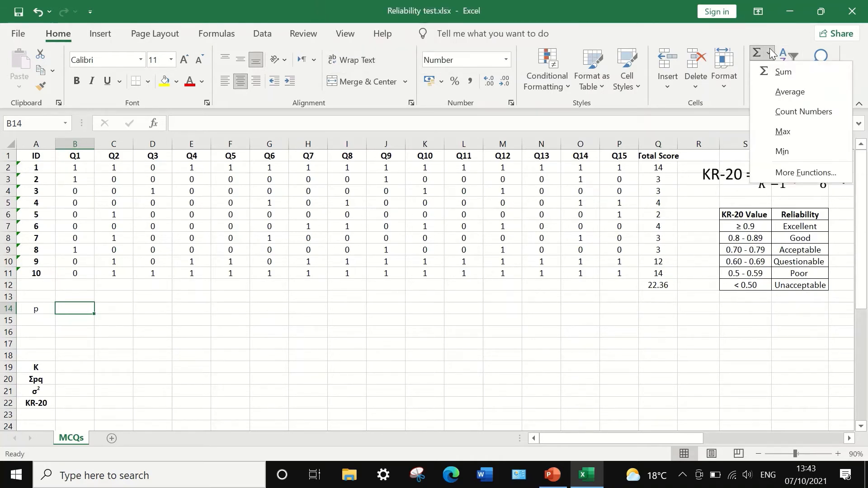
left_click(772, 92)
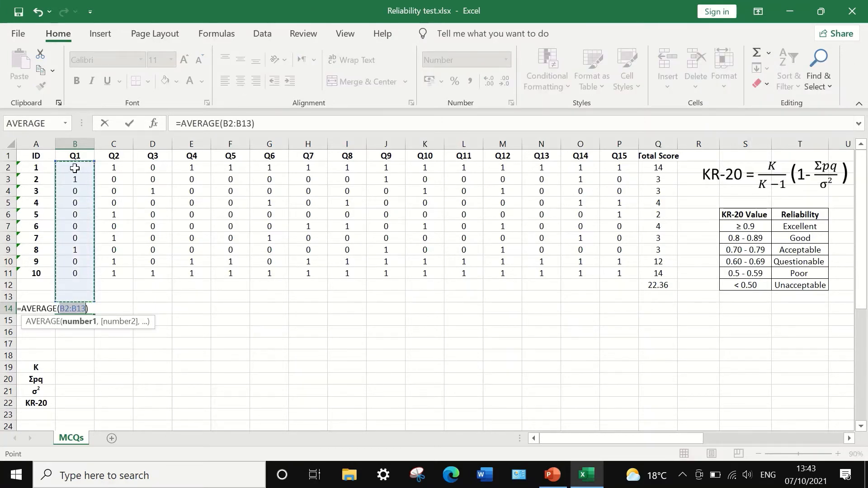
left_click_drag(74, 169, 71, 274)
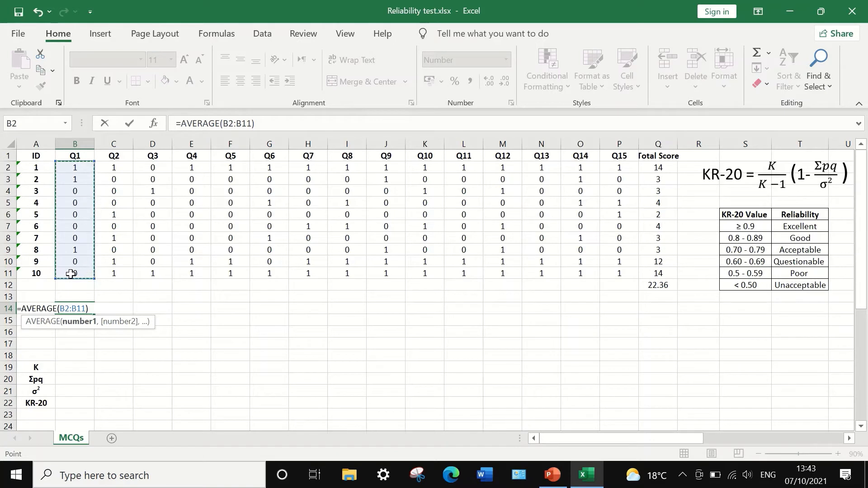
key("Return")
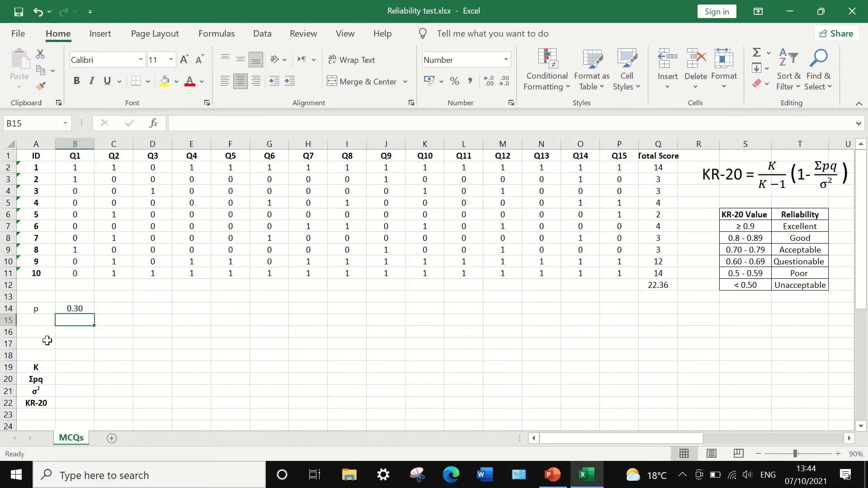
left_click(76, 309)
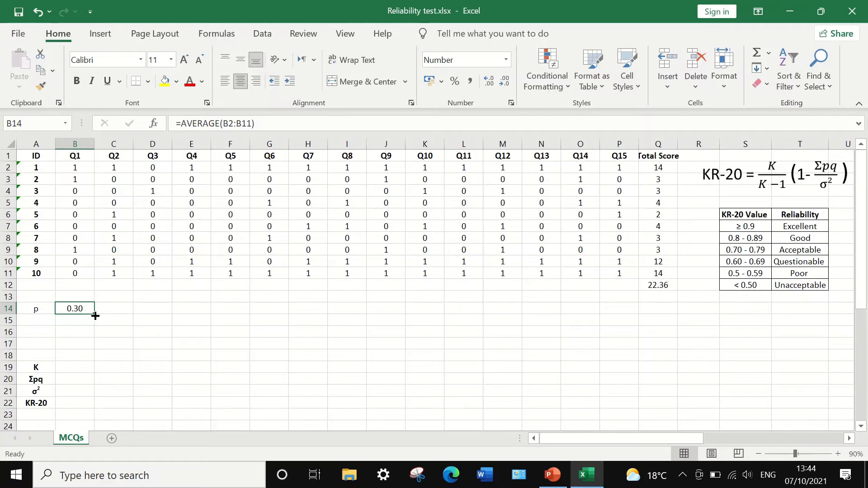
left_click_drag(94, 314, 629, 320)
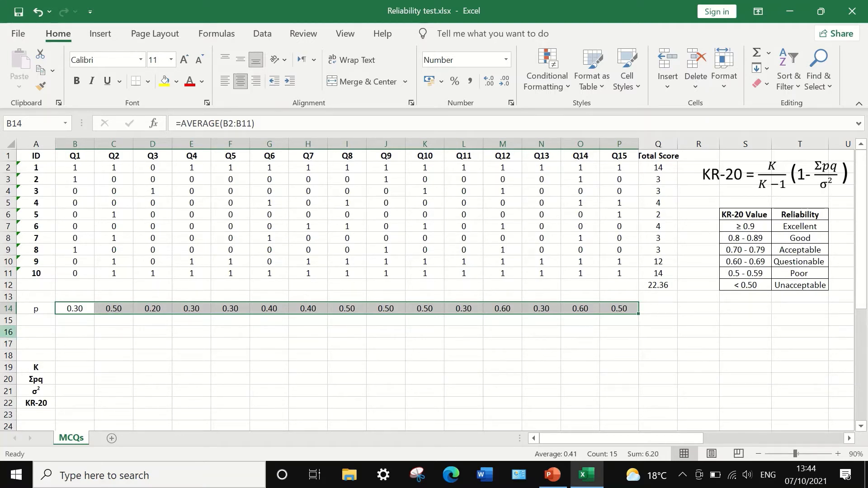
- Label A15 "q" and compute one minus p for every question in B15:P15, starting from =1-B14
left_click(34, 322)
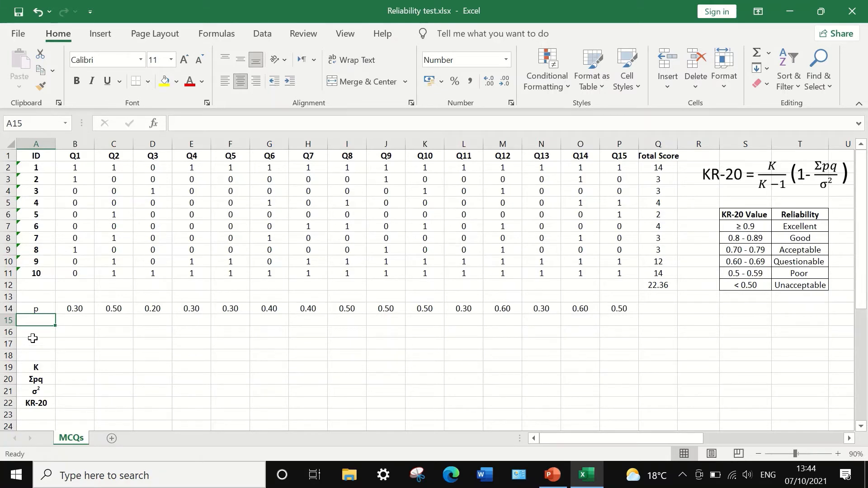
type("q")
left_click(78, 321)
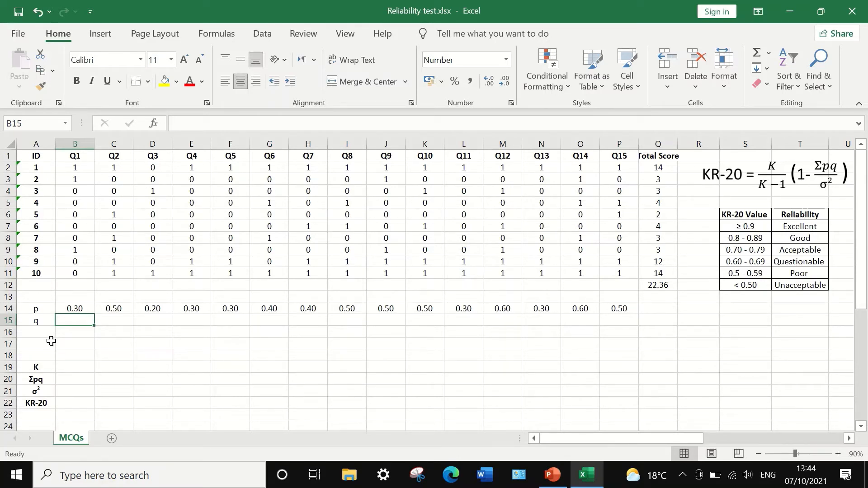
type("=")
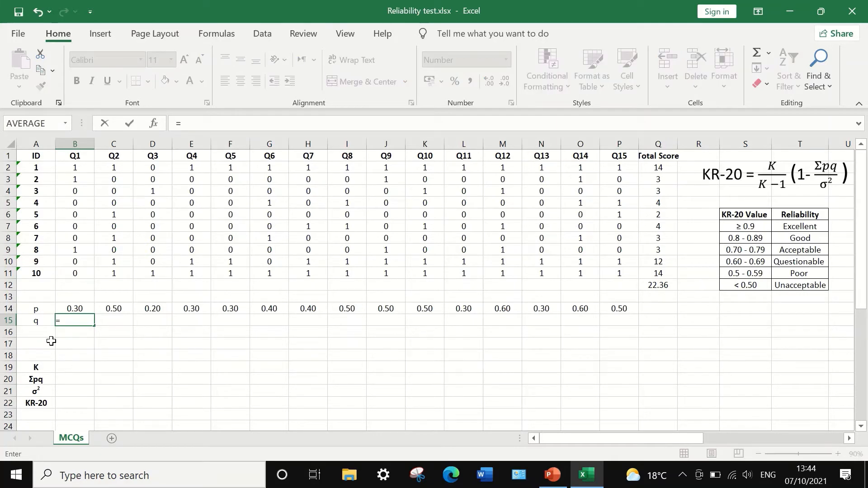
type("1-")
left_click(77, 307)
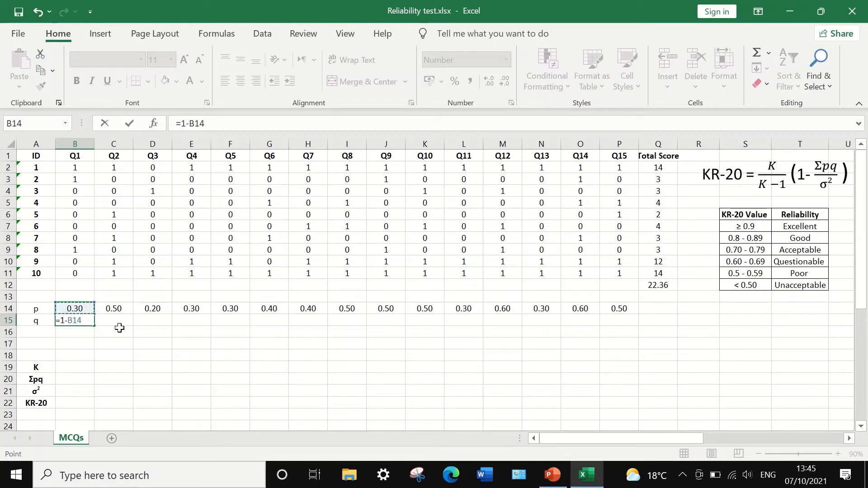
key("Return")
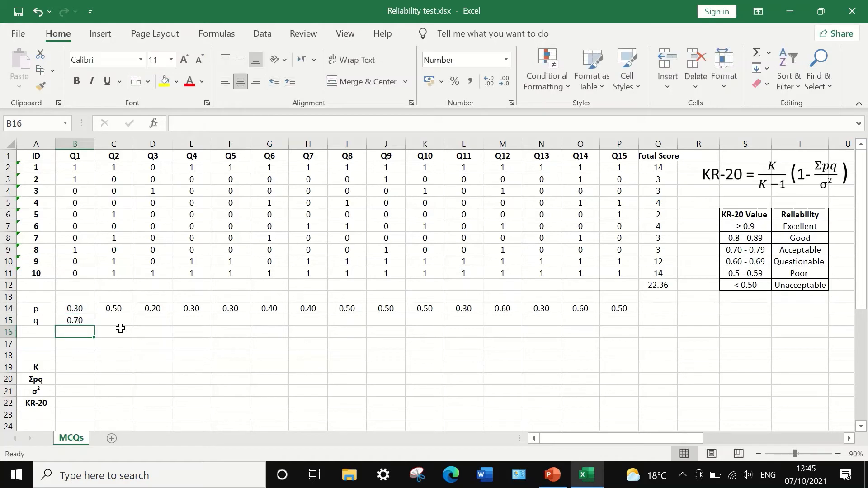
left_click(75, 321)
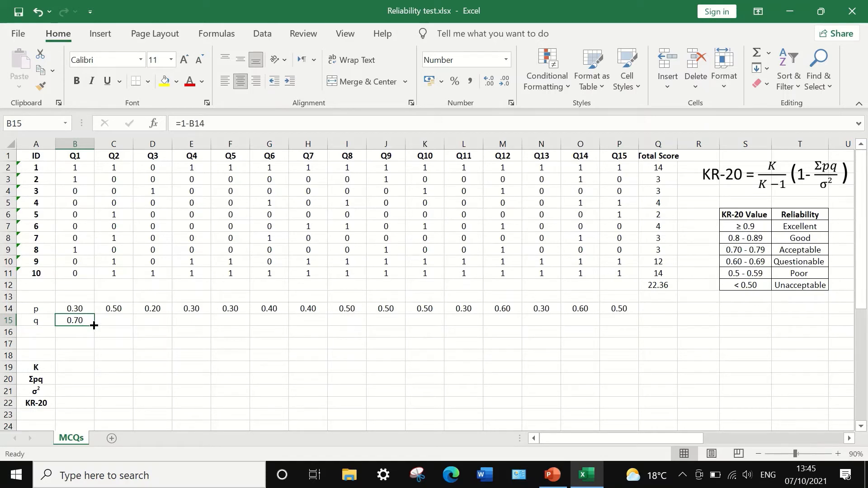
left_click_drag(94, 326, 94, 326)
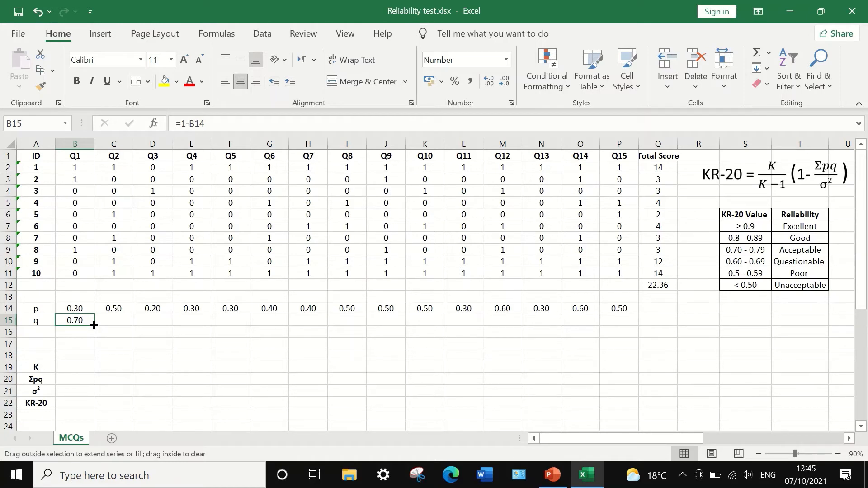
left_click_drag(94, 325, 621, 322)
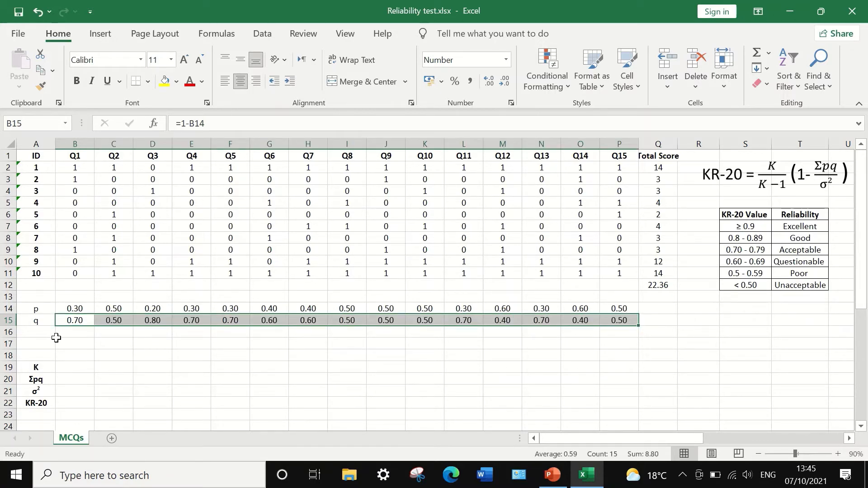
- Label A16 "pq" and compute p times q for every question in B16:P16, starting from =B14*B15
left_click(39, 332)
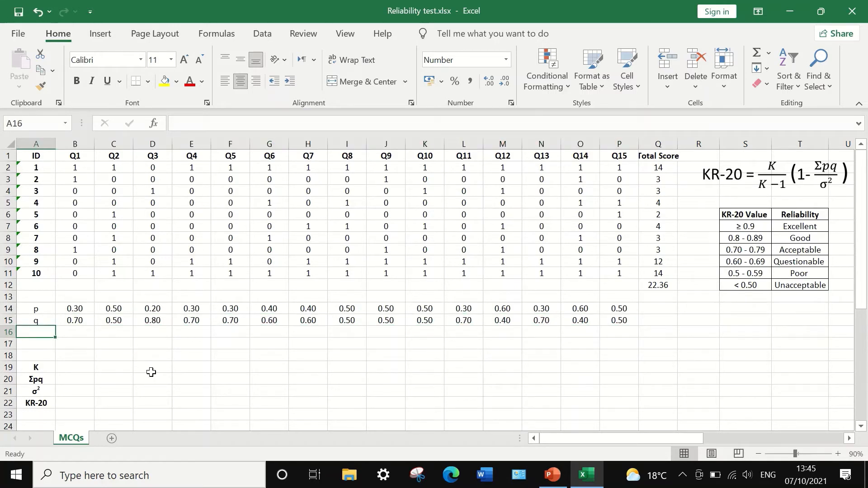
type("pq")
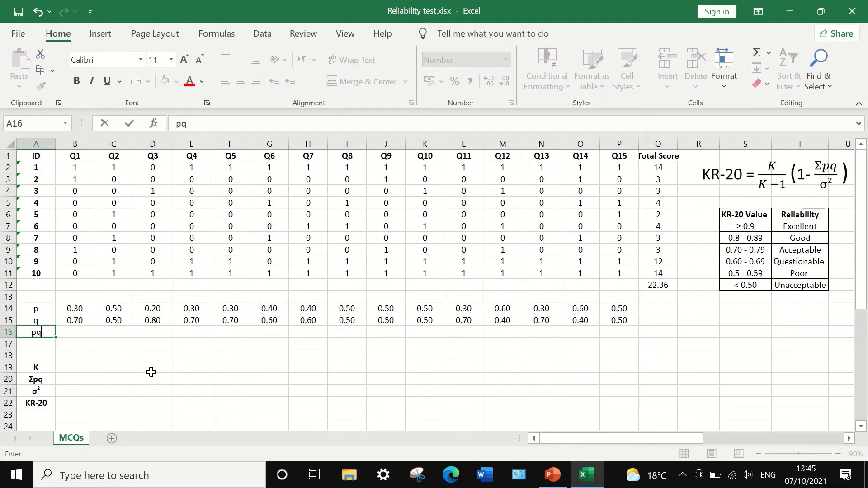
left_click(75, 338)
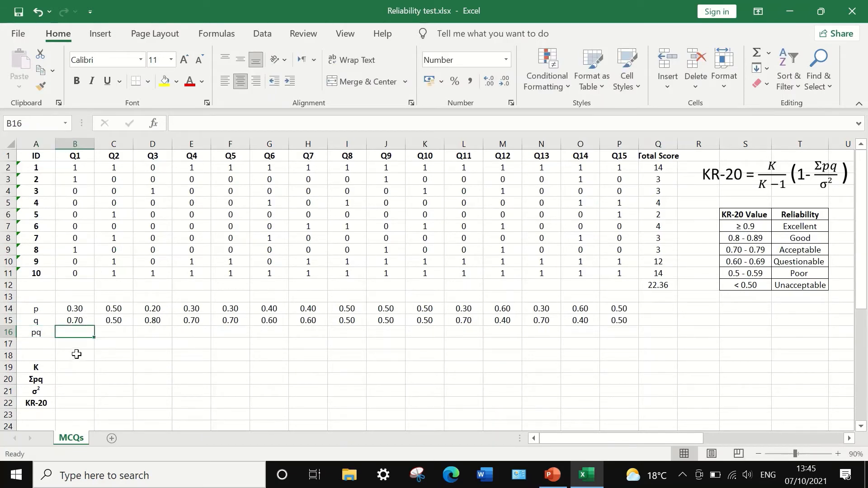
type("=")
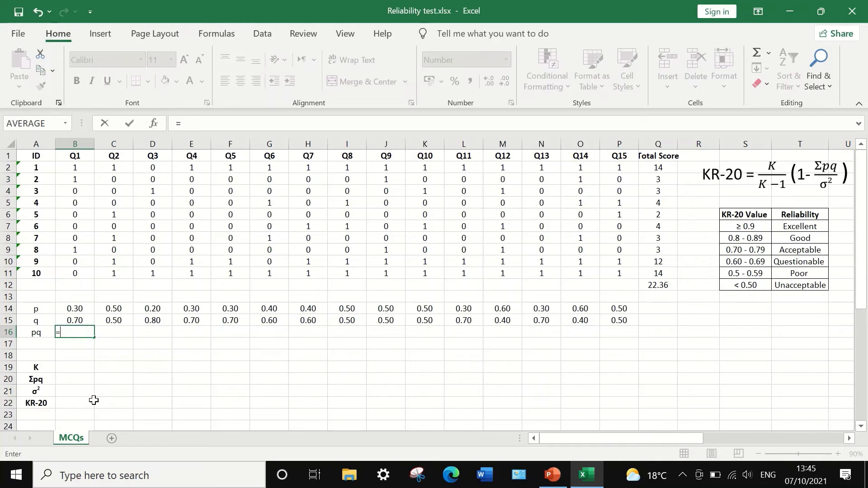
left_click(72, 310)
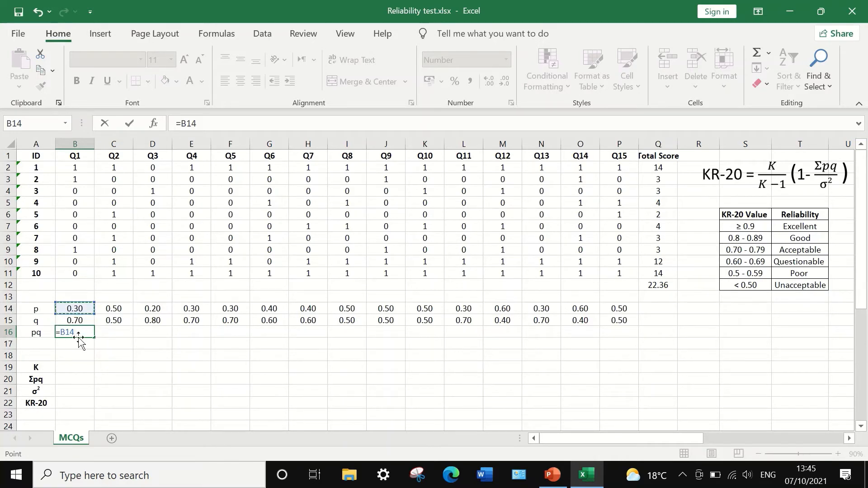
type("*")
left_click(86, 321)
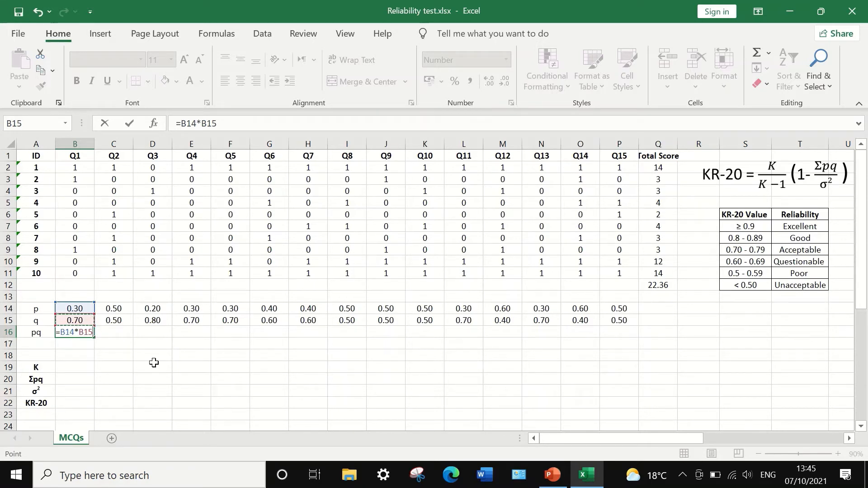
key("Return")
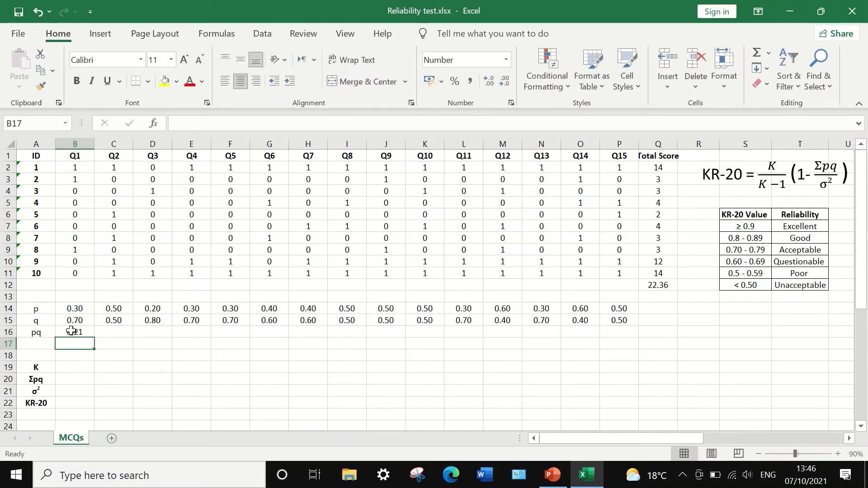
left_click(75, 332)
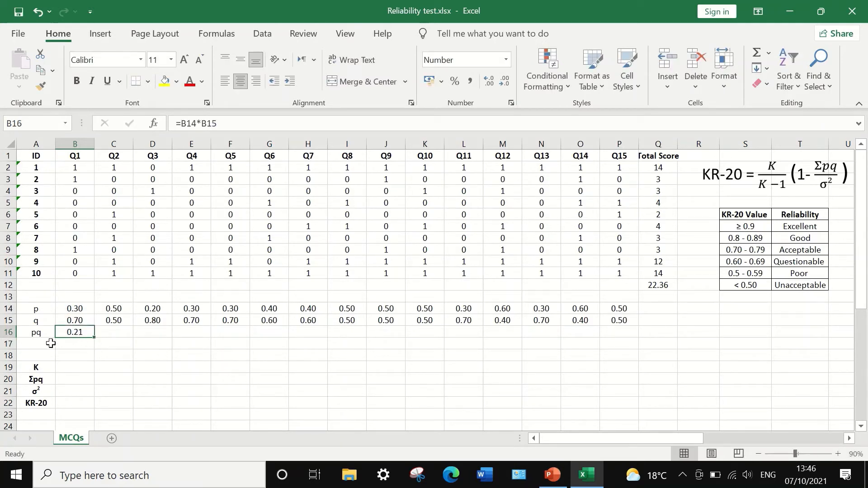
left_click_drag(95, 336, 625, 332)
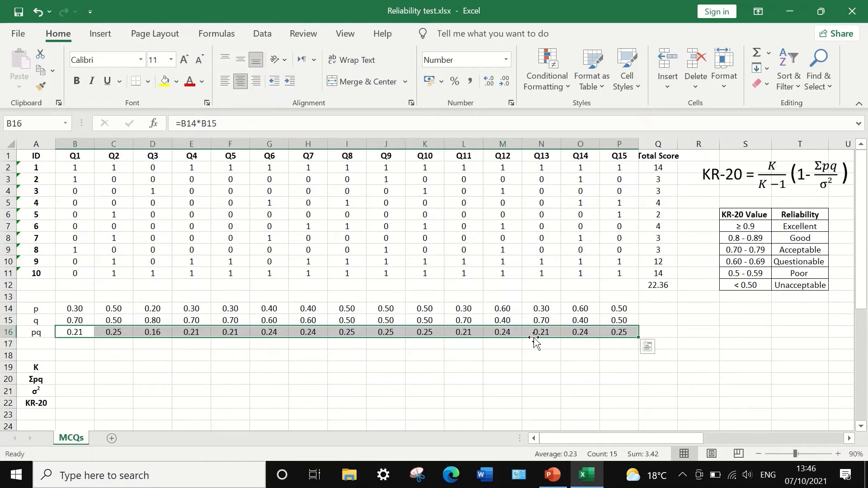
left_click(633, 346)
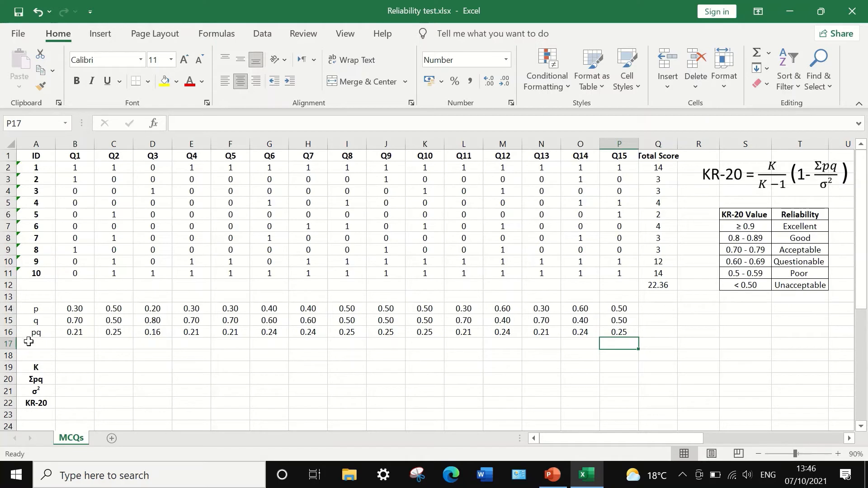
- Total the pq values in Q16 with =SUM(B16:P16)
left_click(656, 332)
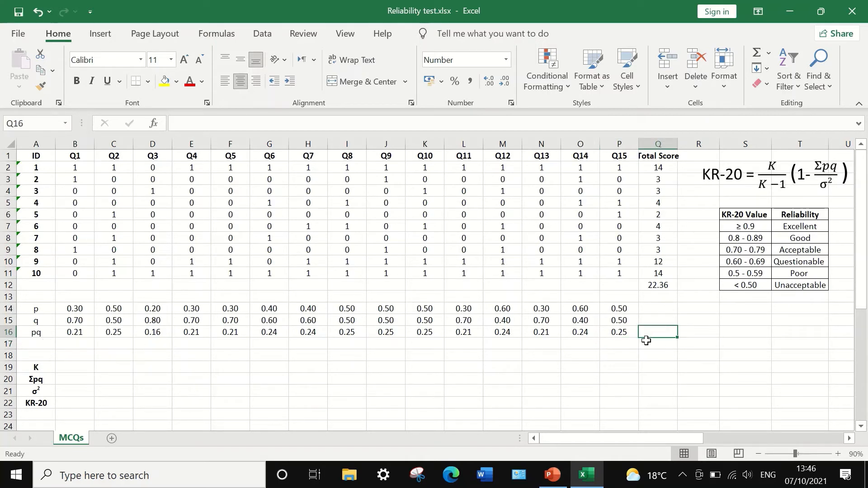
left_click(769, 55)
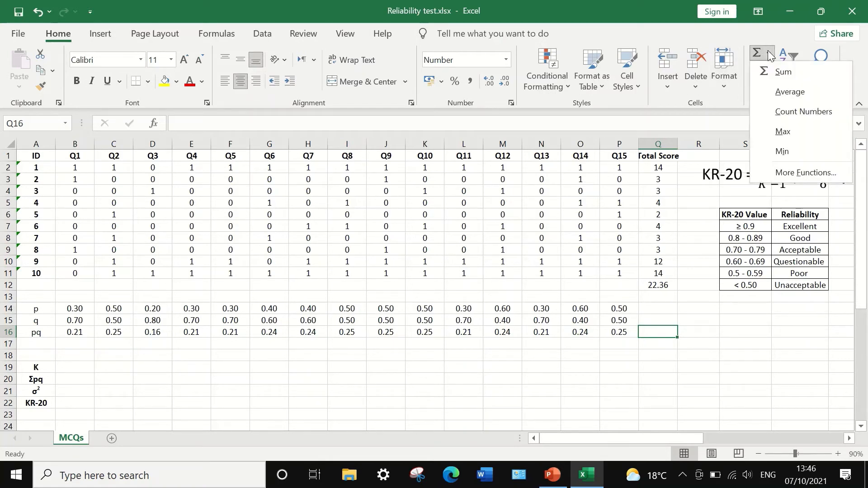
left_click(772, 75)
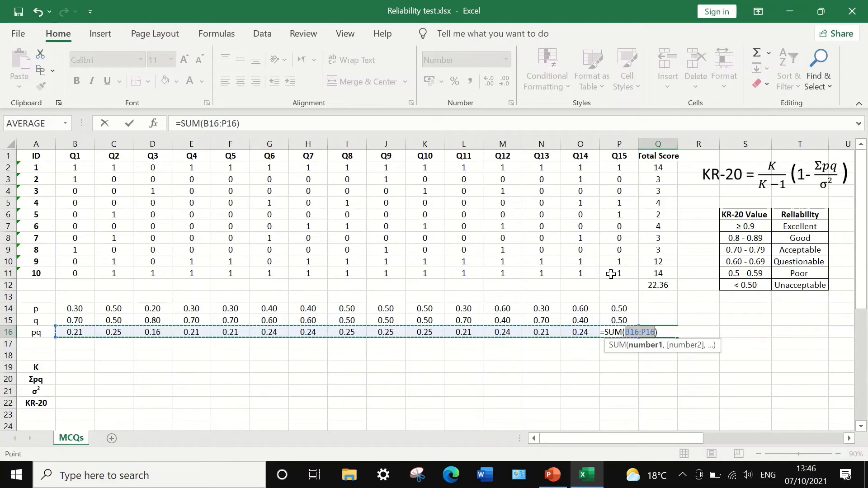
key("Return")
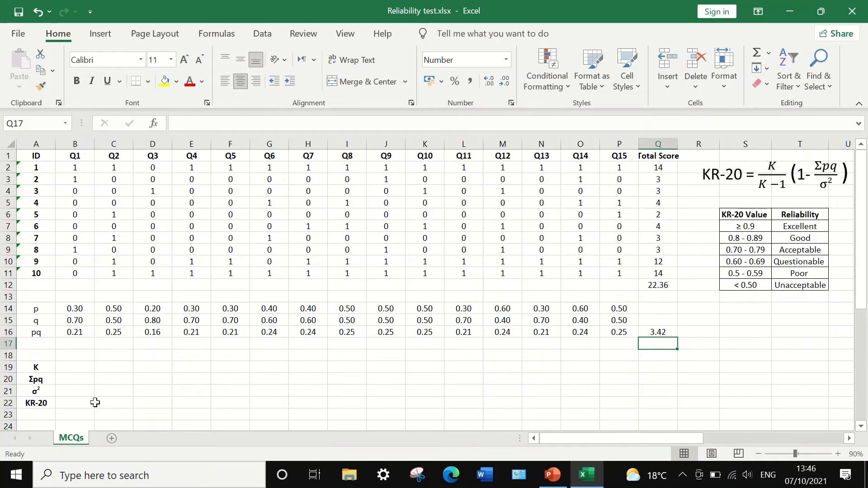
- Enter 15 for K in B19 and copy the pq sum from Q16 into B20 as a value only
left_click(74, 367)
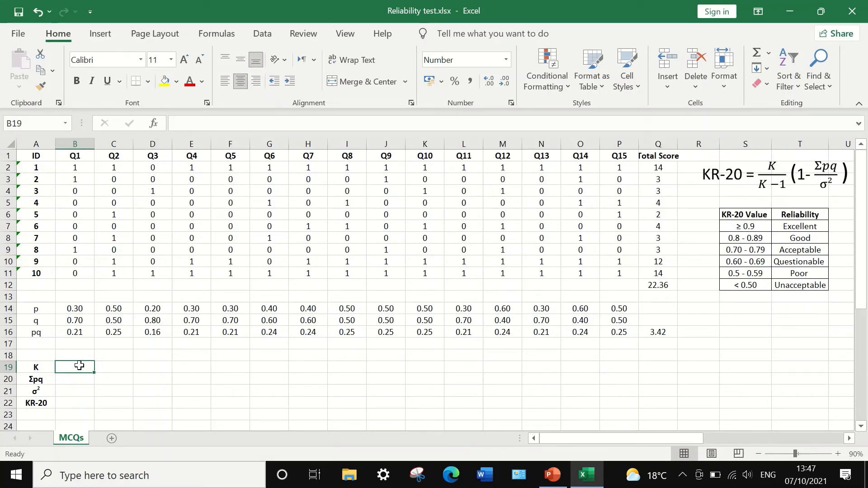
type("15")
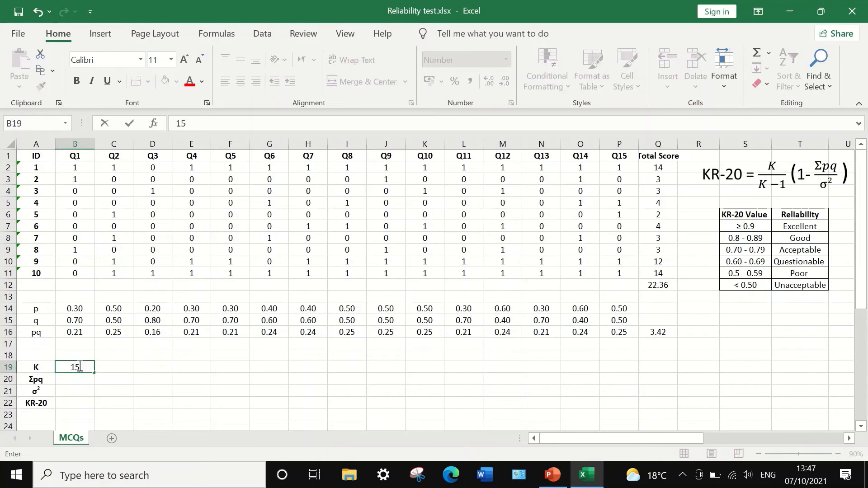
left_click(71, 379)
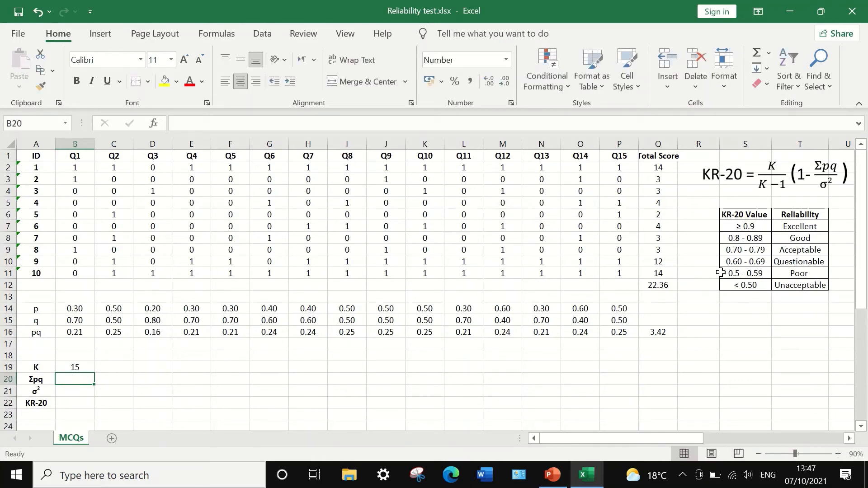
left_click(650, 333)
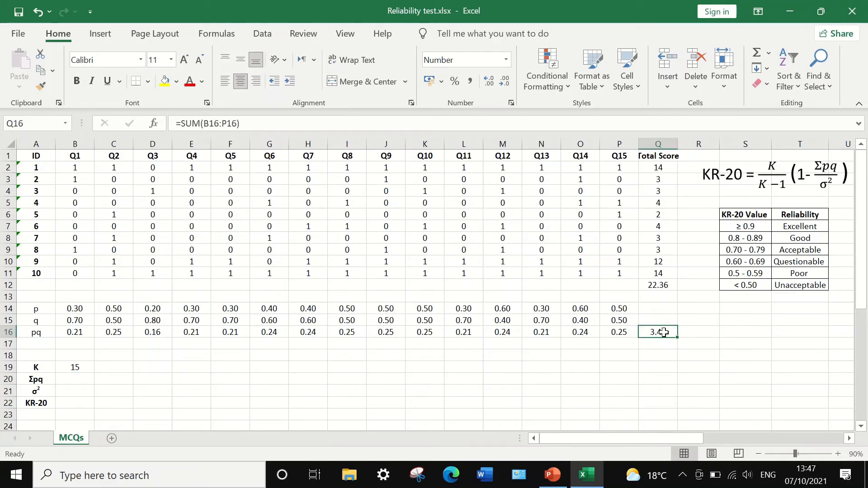
right_click(663, 332)
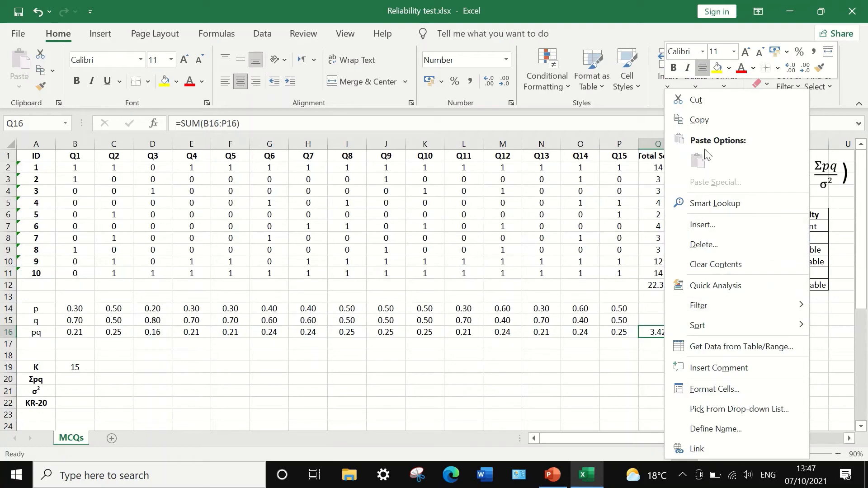
left_click(702, 118)
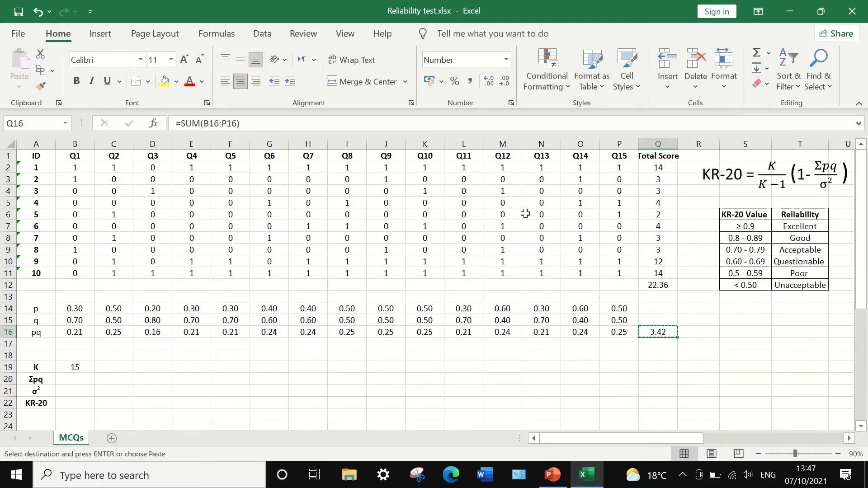
left_click(76, 382)
right_click(78, 384)
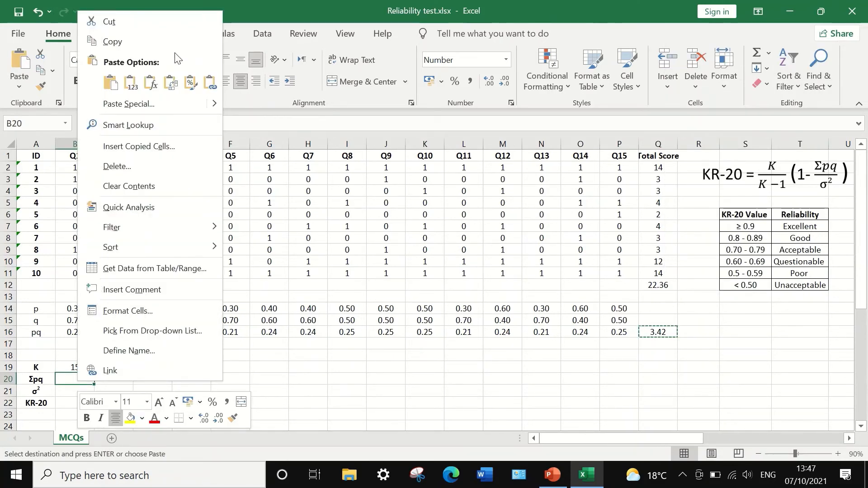
left_click(134, 84)
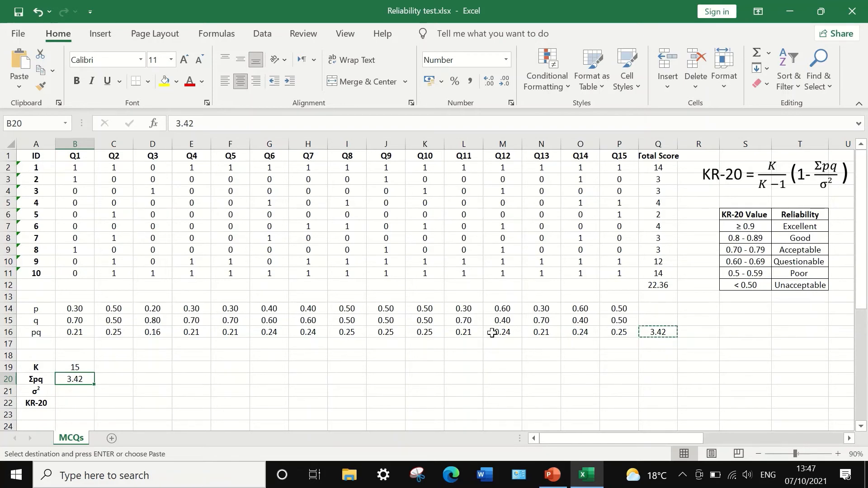
- Copy the total score variance from Q12 into the σ² cell B21 as a value only
left_click(64, 391)
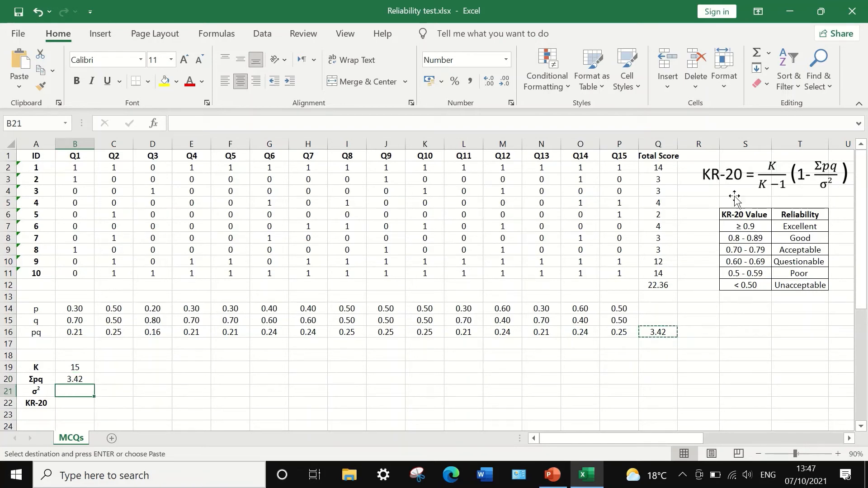
left_click(663, 285)
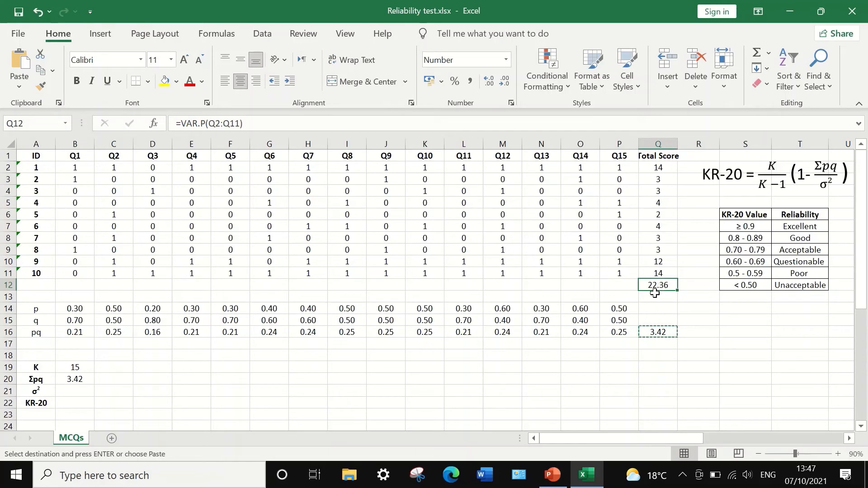
right_click(658, 284)
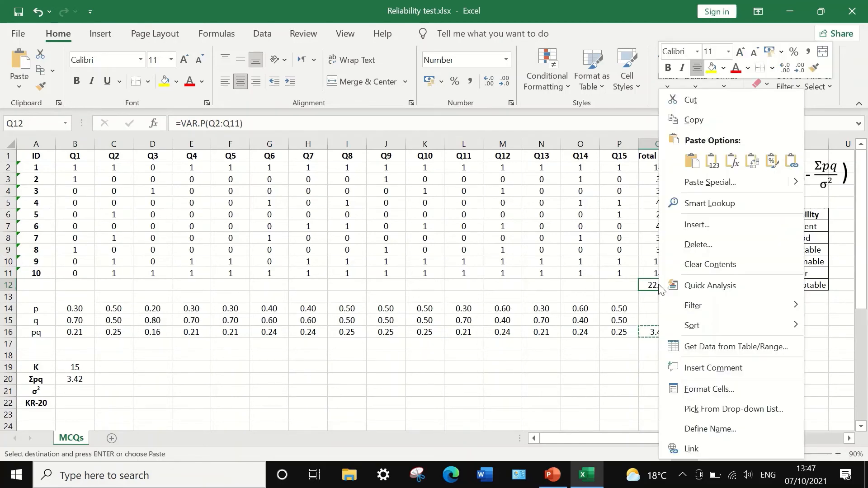
left_click(700, 126)
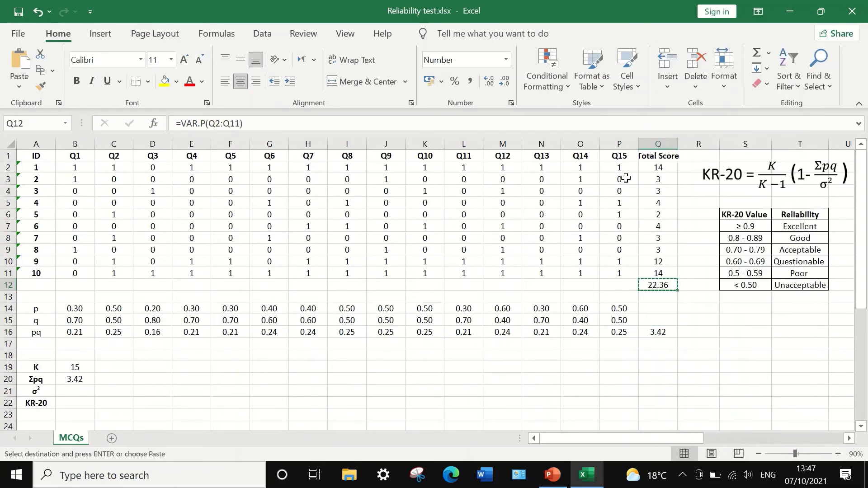
left_click(69, 393)
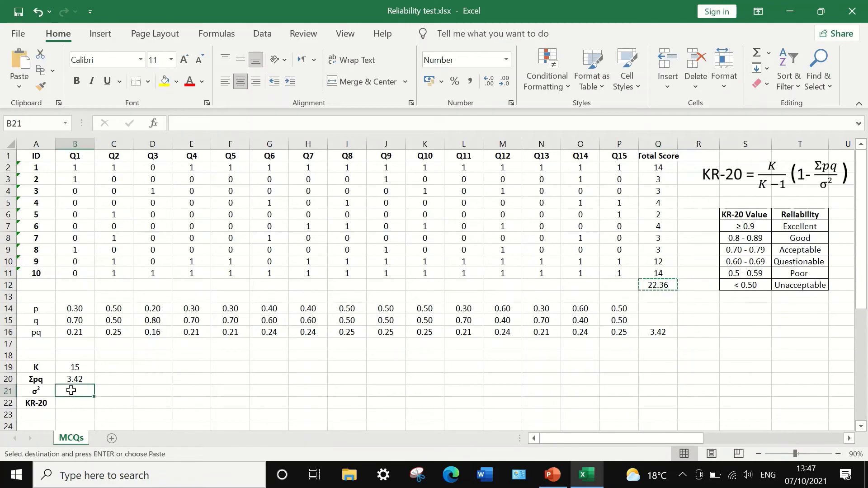
right_click(70, 391)
left_click(125, 92)
- Calculate the KR-20 coefficient in B22 with the formula =(15/14)*(1-B20/B21)
left_click(73, 404)
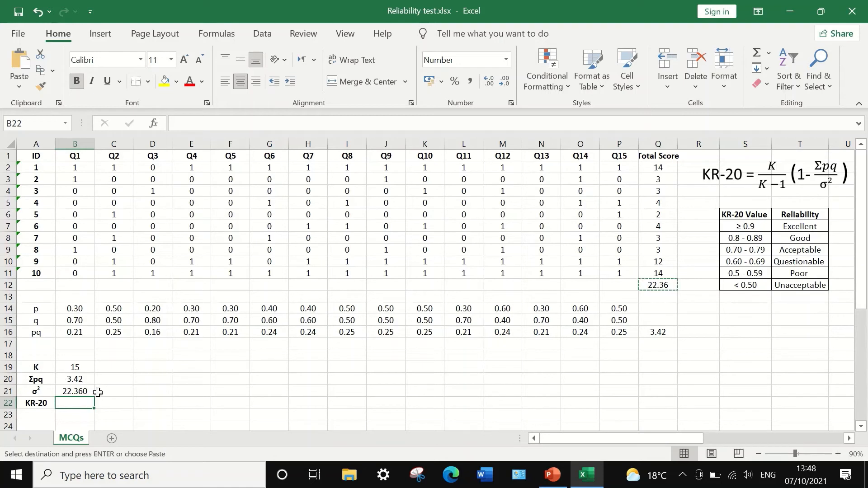
type("=()*(")
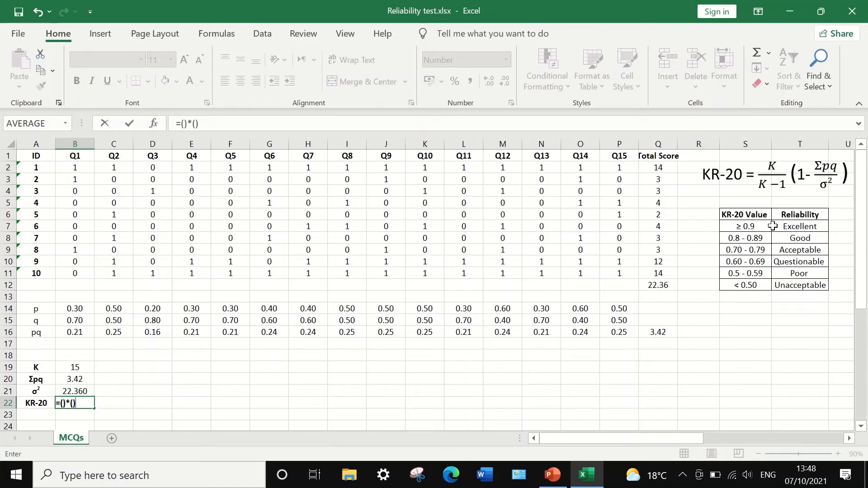
left_click(69, 404)
type("15")
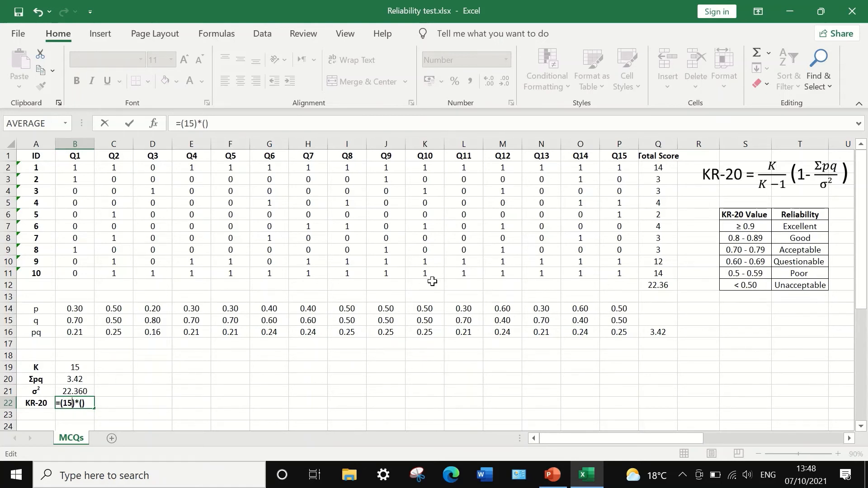
type("/14")
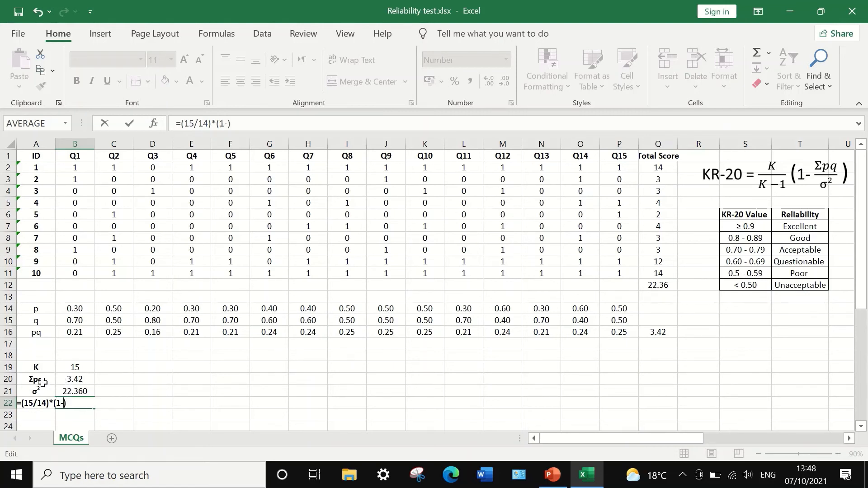
left_click(78, 379)
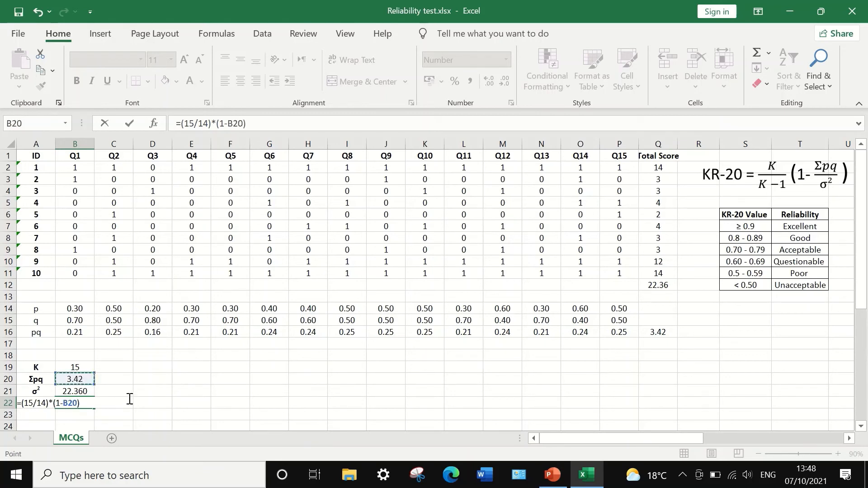
left_click(78, 402)
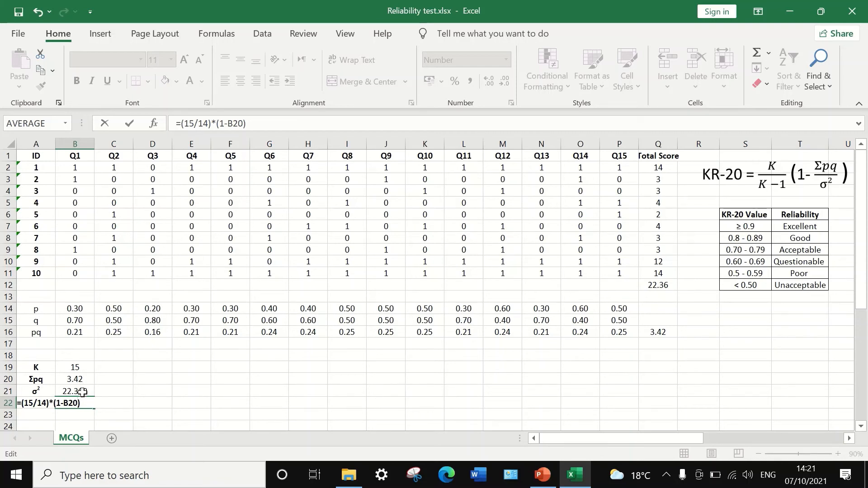
type("/")
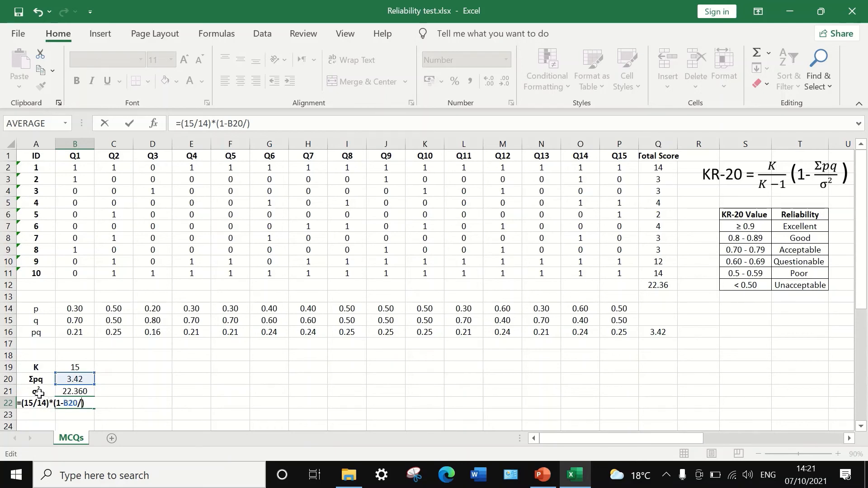
left_click(76, 392)
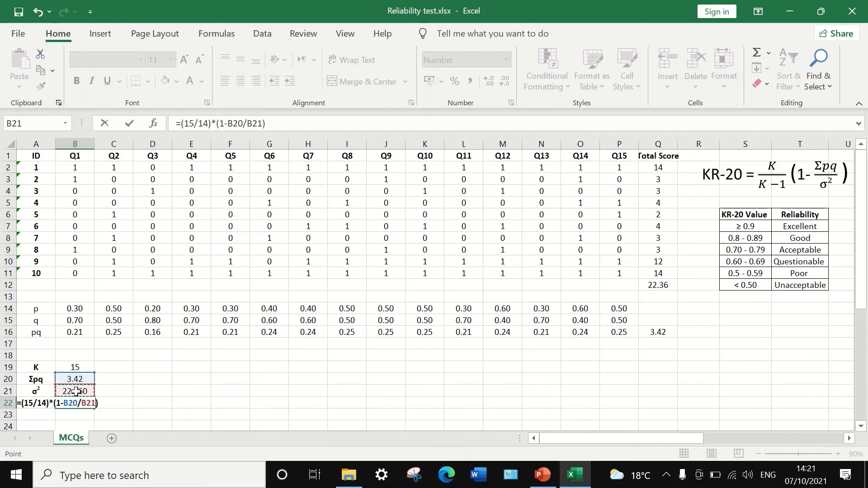
key("Return")
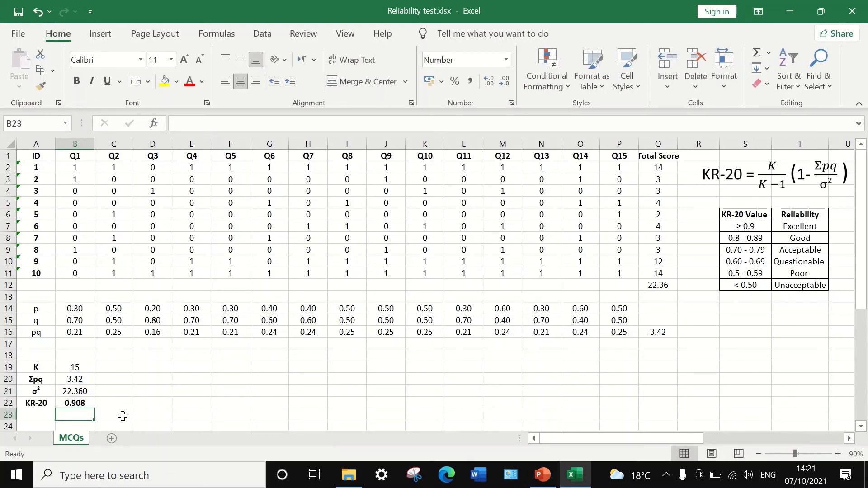
left_click(112, 403)
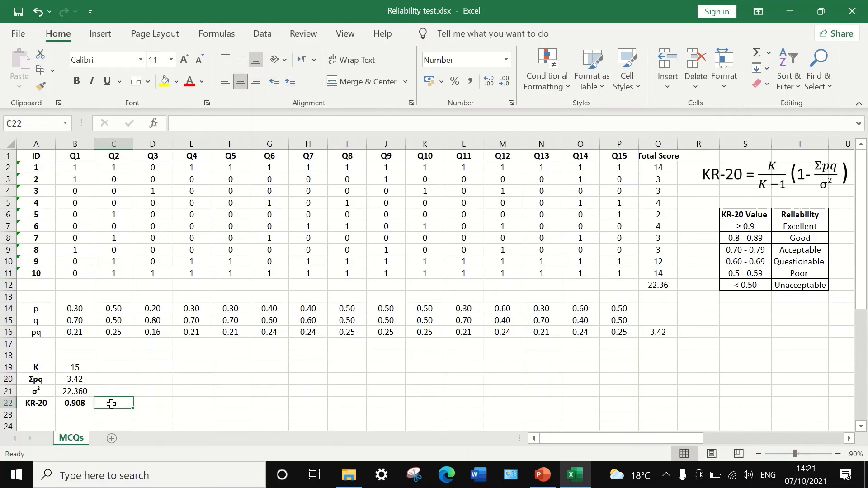